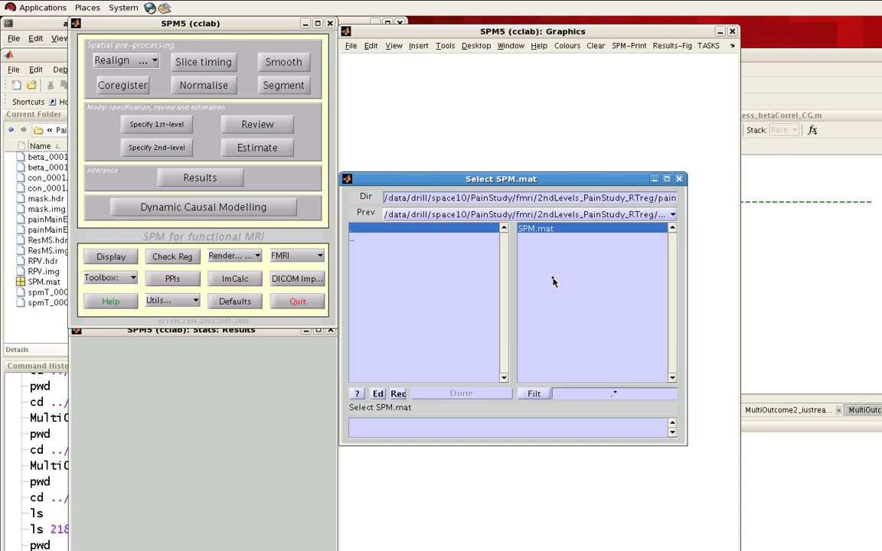
Step: Load the group-level SPM.mat and pick contrast 001 painMainEffect
left_click(553, 281)
left_click(463, 394)
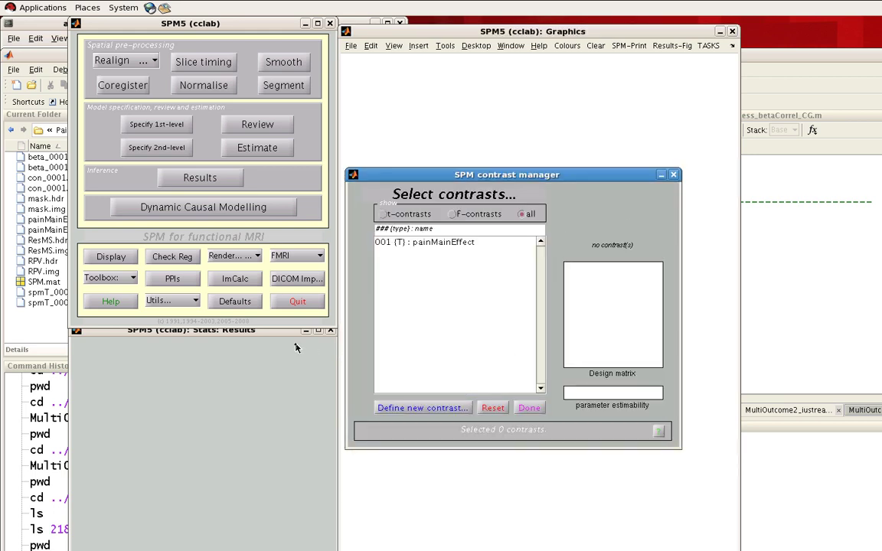
double_click(425, 242)
Step: Use no masking, no ROI, the painMainEffect title, no p adjustment, threshold 0.001 and extent 40
left_click(299, 345)
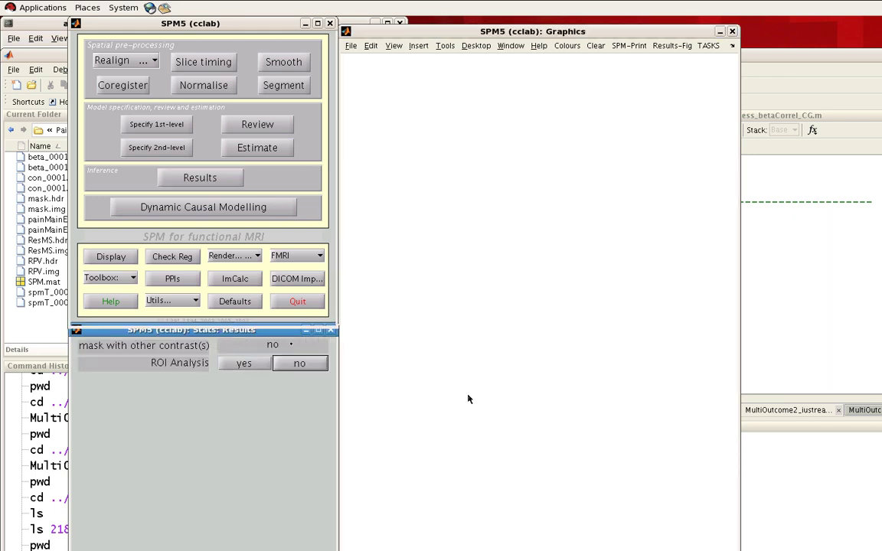
key("Return")
key("Return")
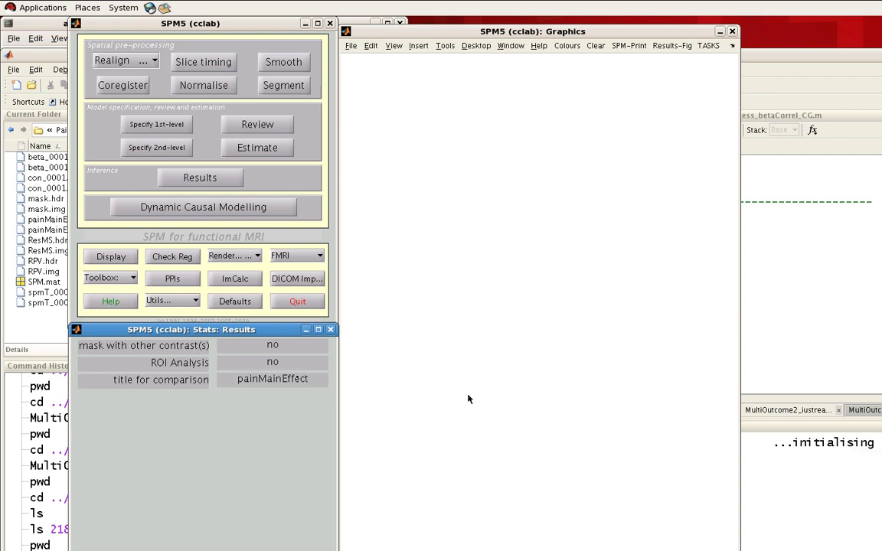
left_click(309, 396)
key("Return")
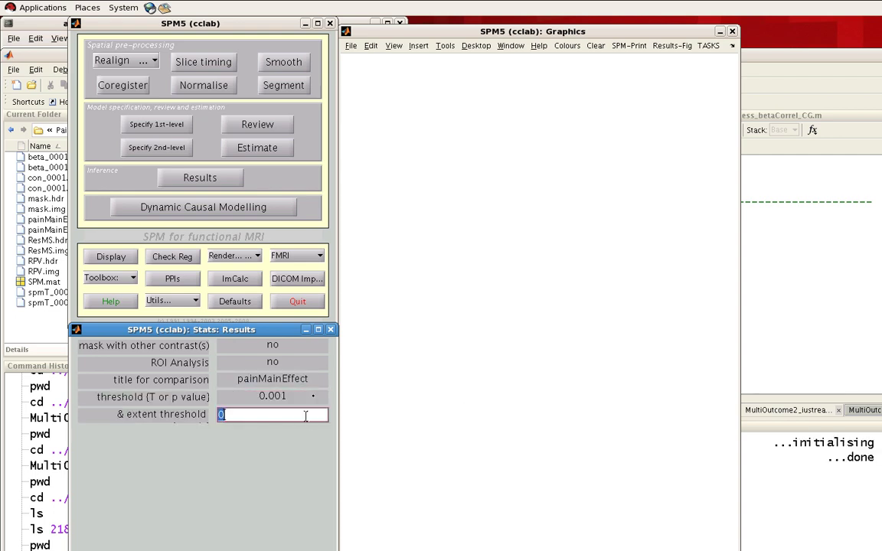
type("40")
key("Return")
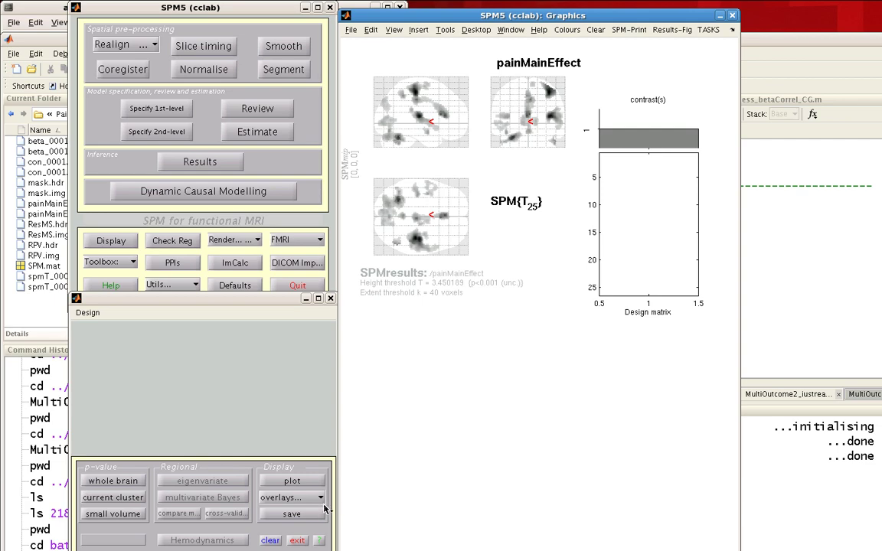
Step: Choose the sections overlay and point the file browser at /usr/local/
left_click(317, 502)
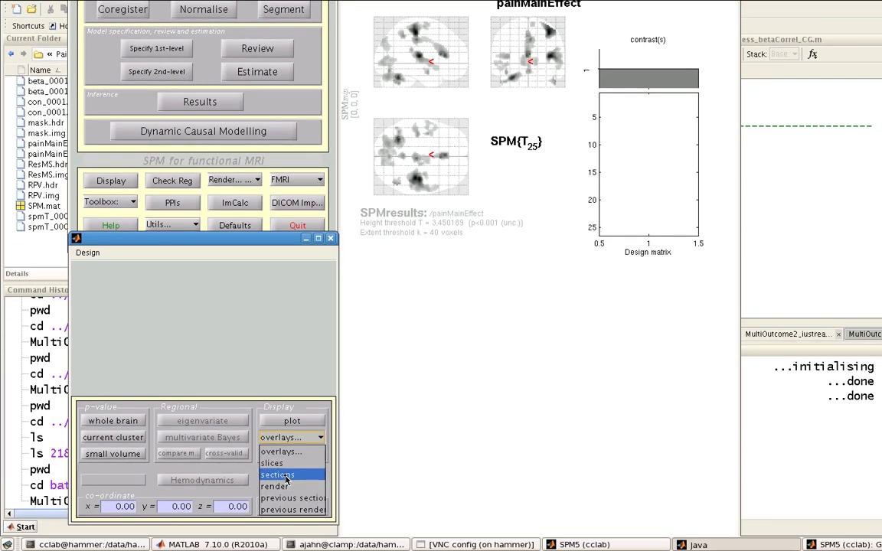
left_click(283, 475)
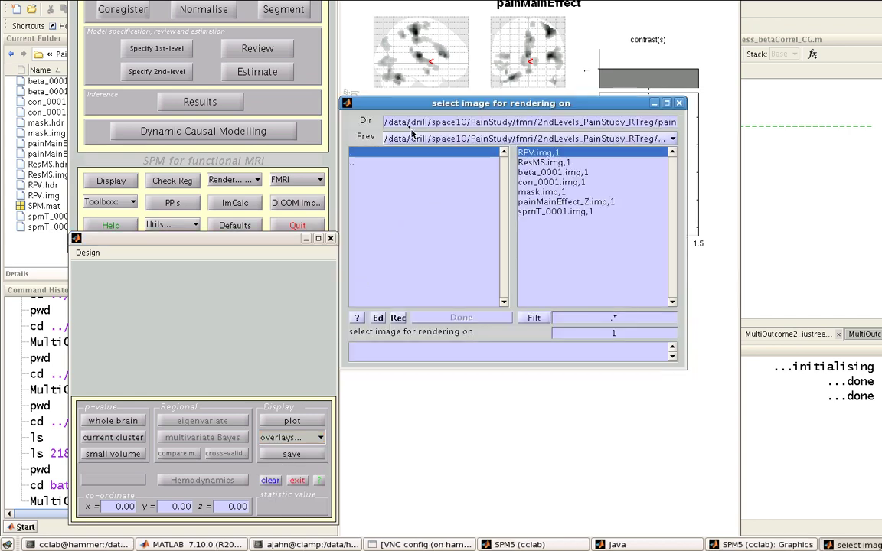
left_click_drag(384, 125, 769, 136)
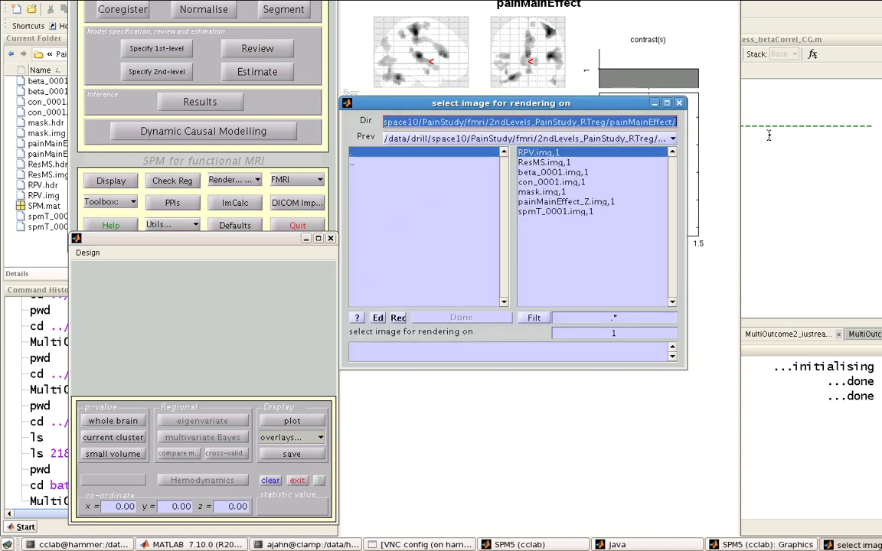
type("/usr/local/")
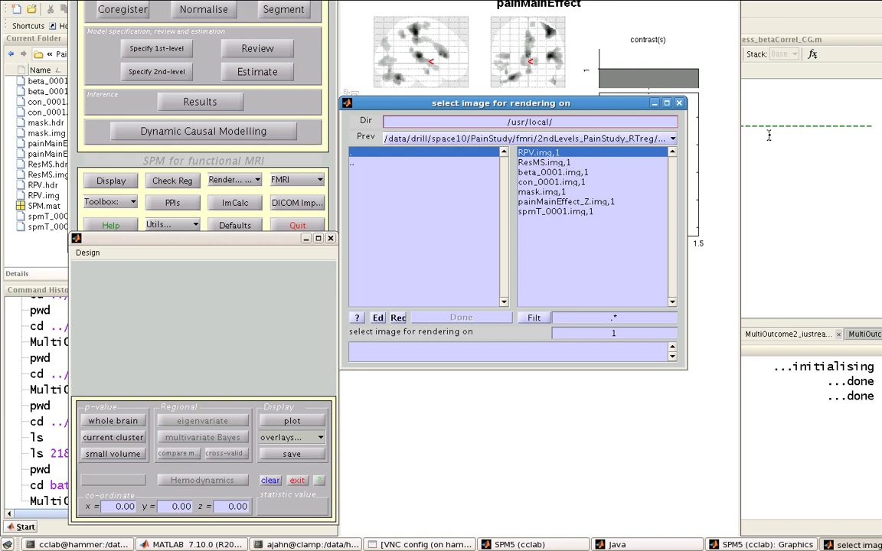
key("Return")
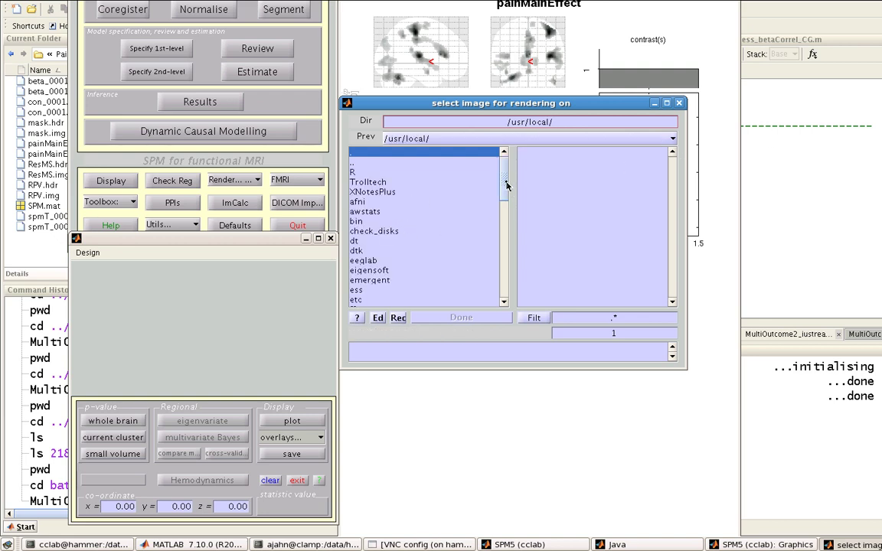
Step: Select single_subj_T1.nii from matlab_common/SPM/spm5/canonical as the section anatomy
left_click_drag(505, 184, 500, 246)
left_click(380, 209)
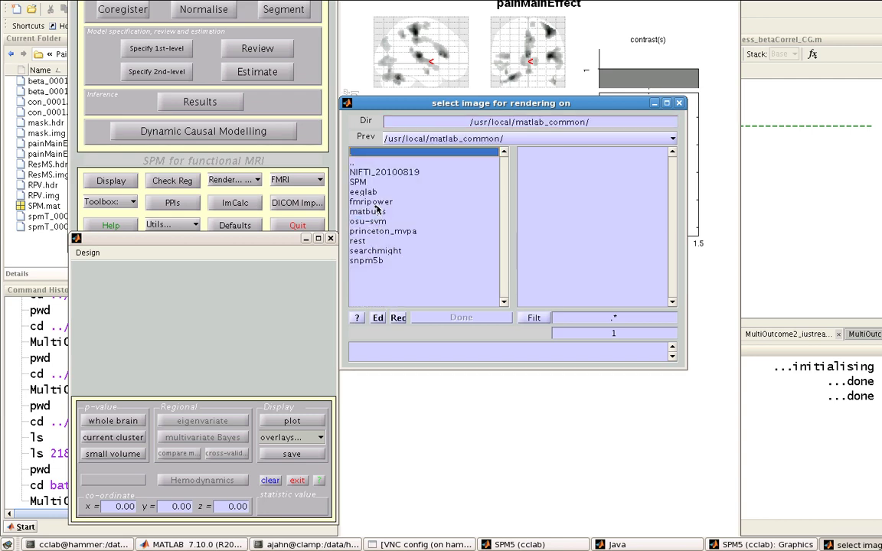
left_click(360, 182)
left_click(367, 174)
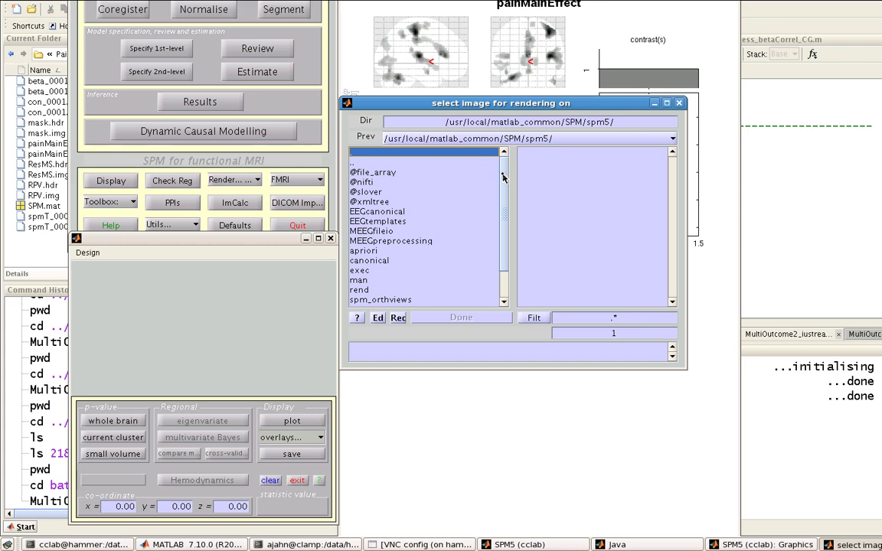
left_click(375, 263)
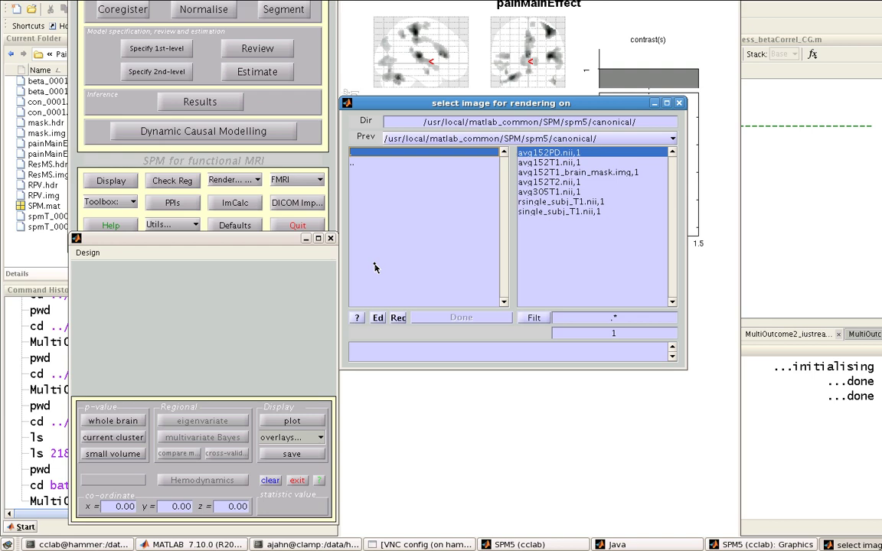
left_click(541, 213)
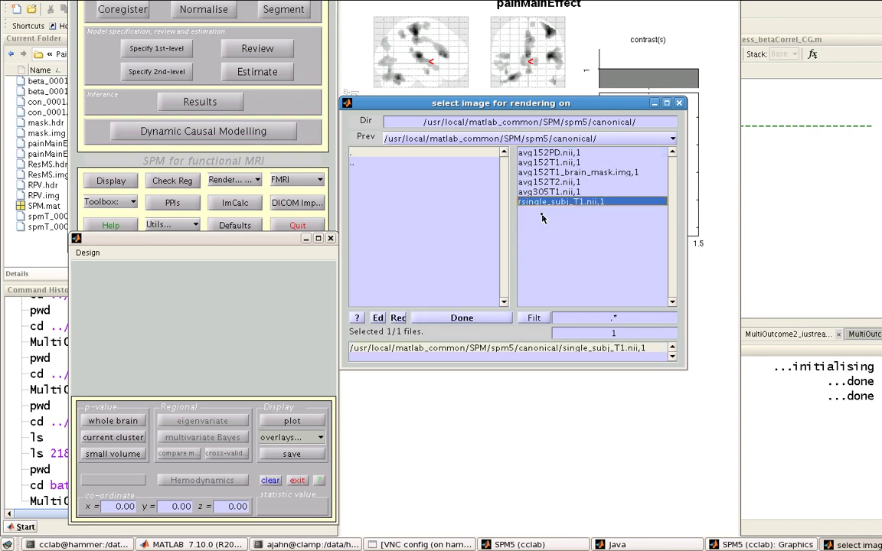
left_click(475, 318)
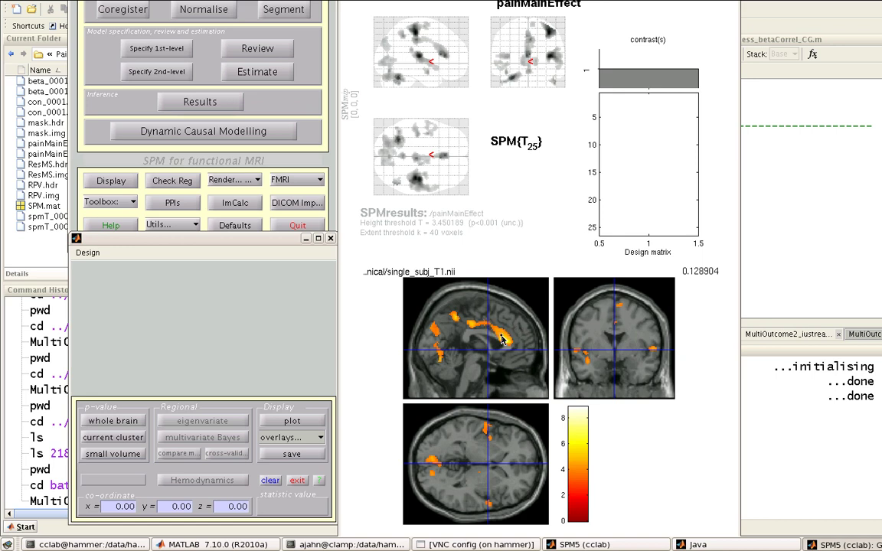
Step: Step the crosshairs through several activation clusters, ending at 0.92, -29.90, 32.17, and reopen overlays
left_click(502, 340)
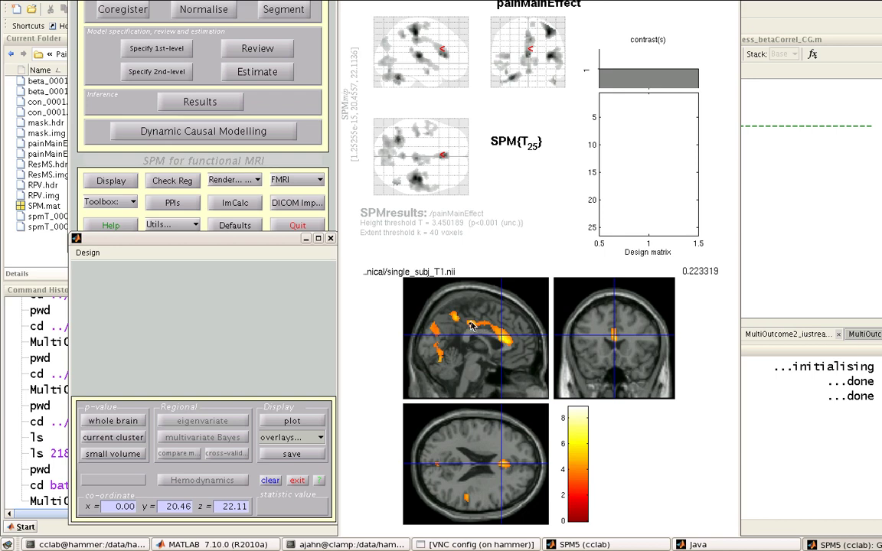
left_click(485, 306)
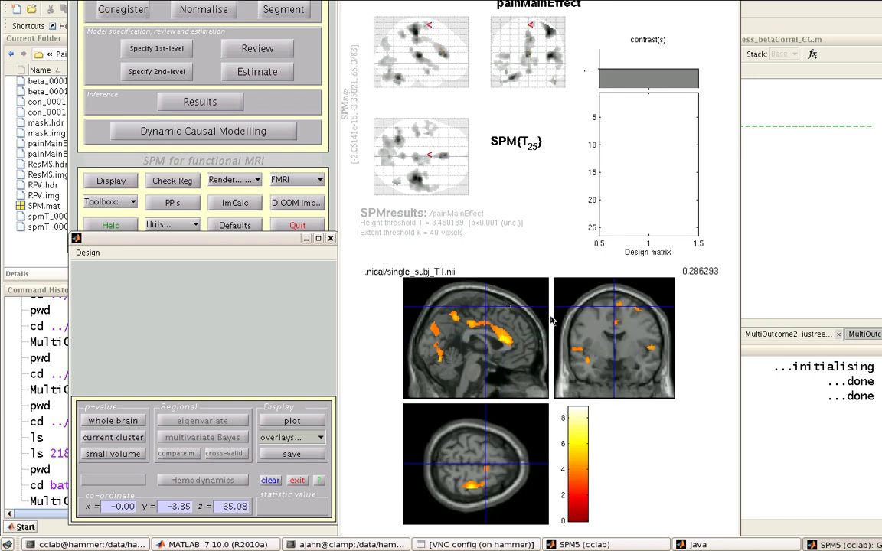
left_click(502, 486)
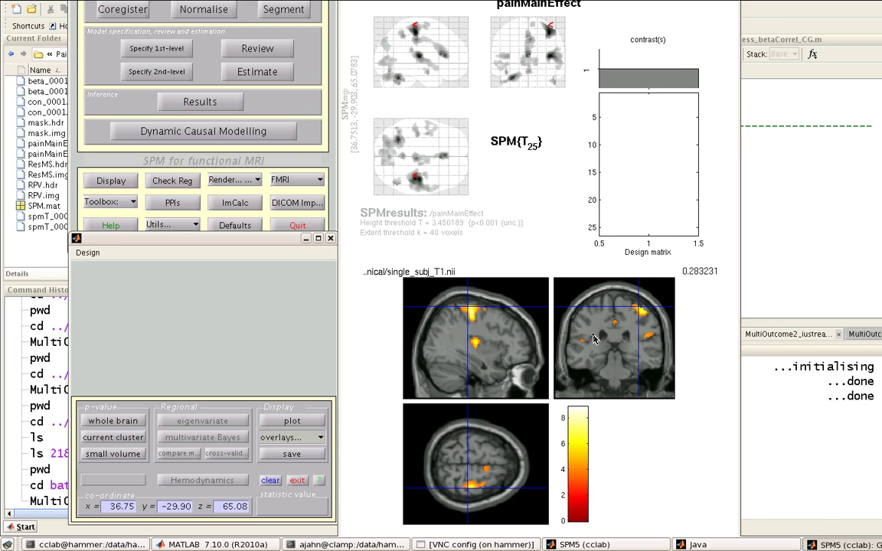
left_click(615, 330)
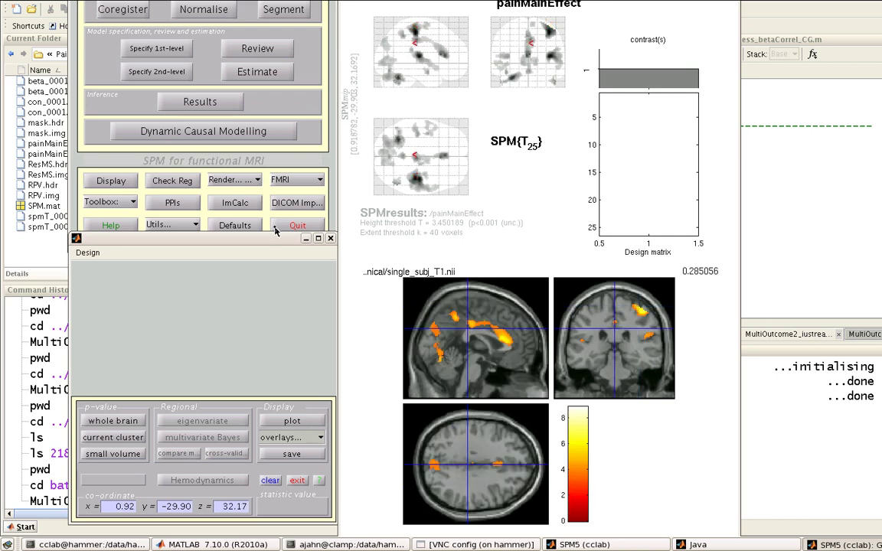
left_click(314, 439)
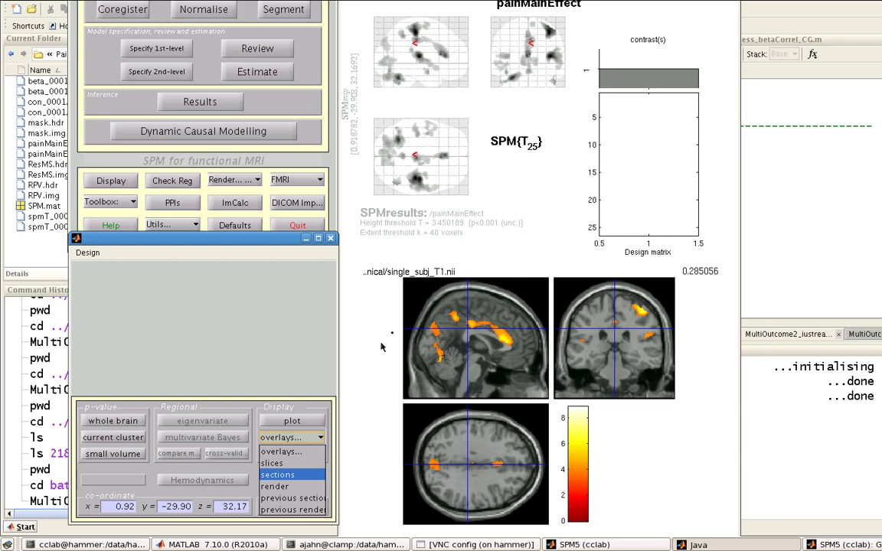
Step: Choose render and pick render_single_subj.mat from /usr/local/matlab_common/SPM/spm5/rend
left_click(275, 486)
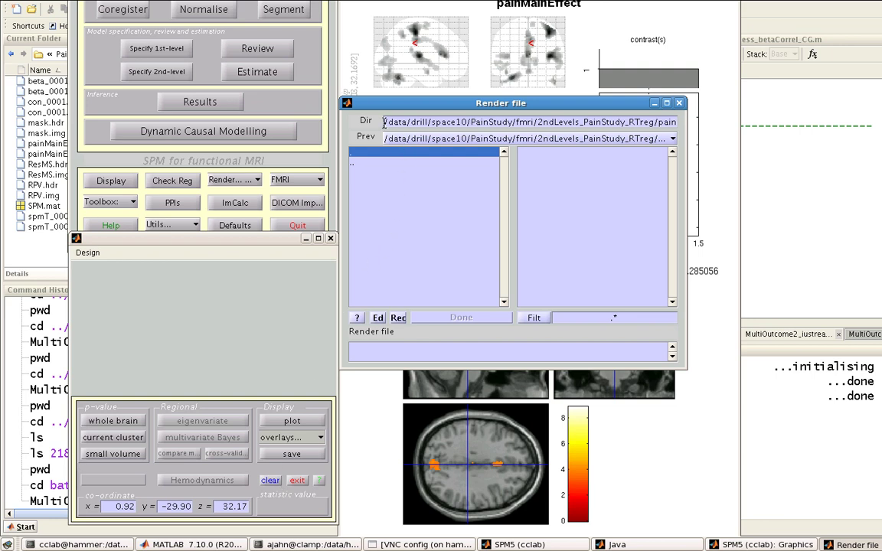
left_click_drag(385, 121, 790, 142)
type("/usr/local")
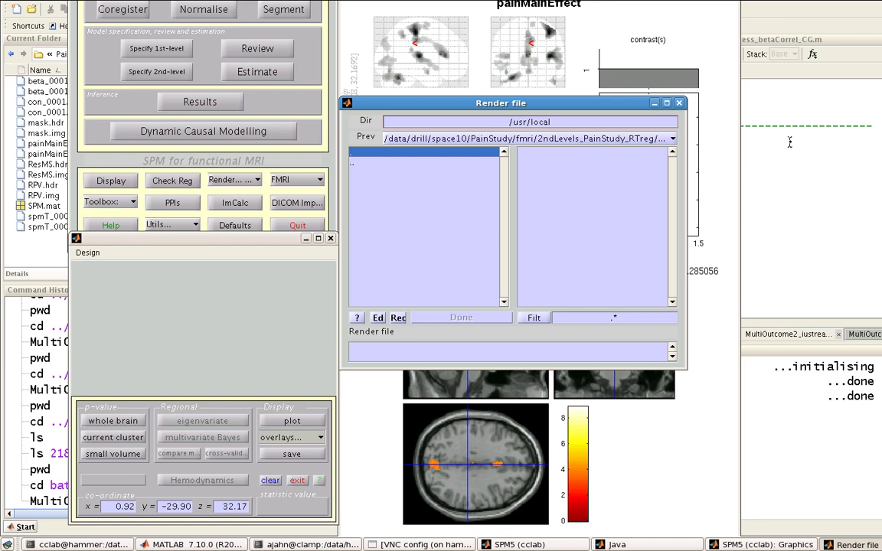
type("/matlab_common/SPM/")
key("Return")
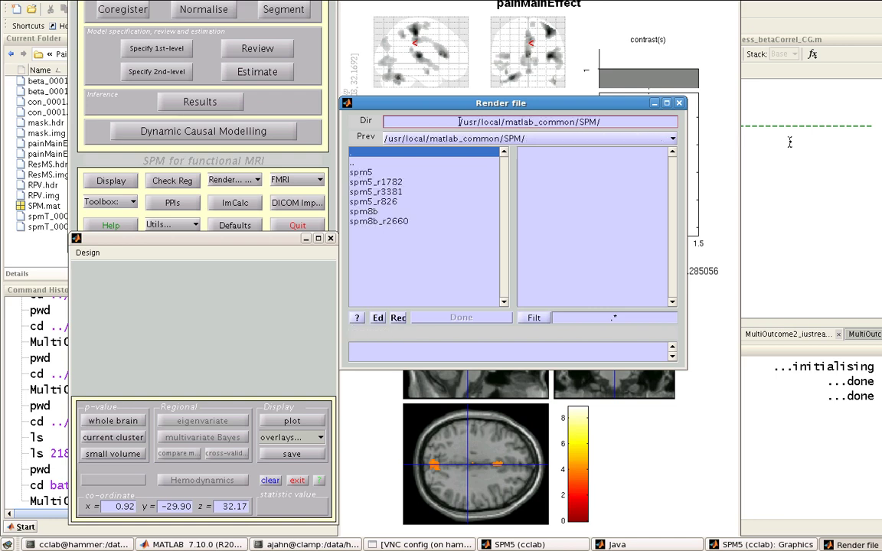
double_click(363, 174)
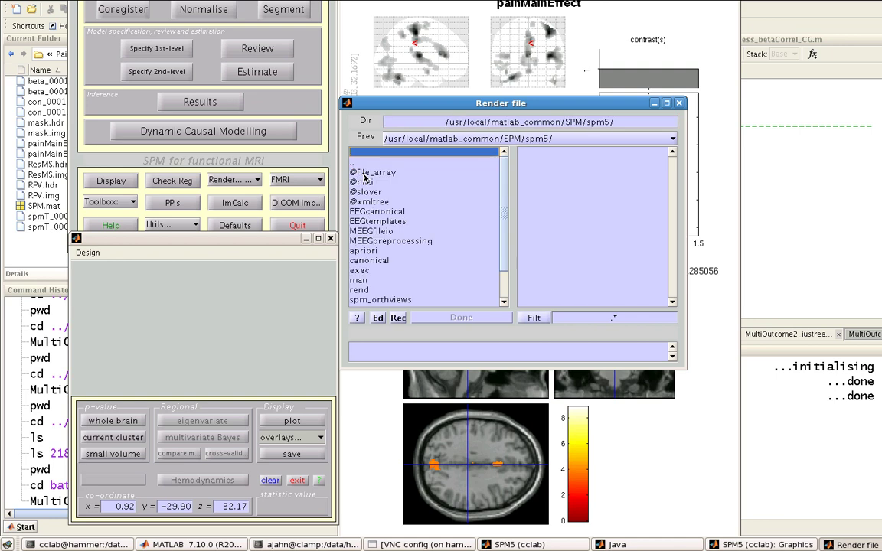
double_click(359, 291)
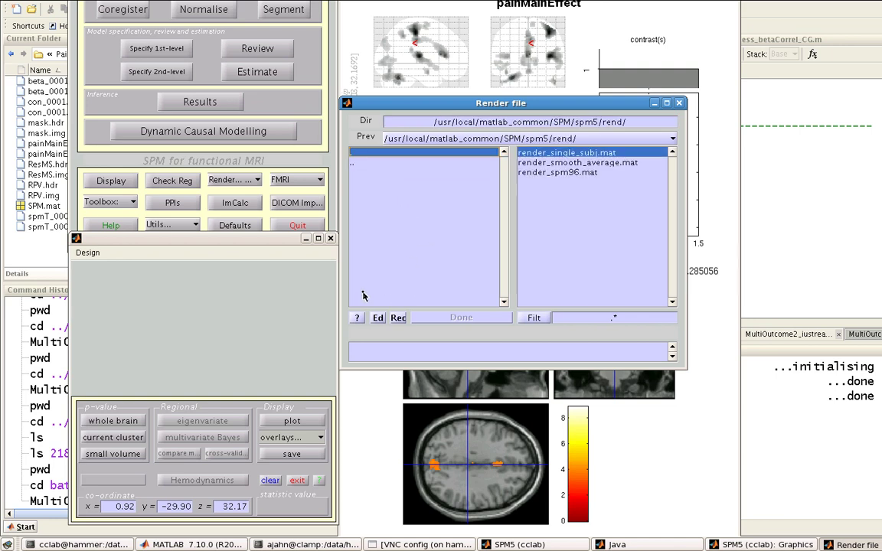
left_click(580, 153)
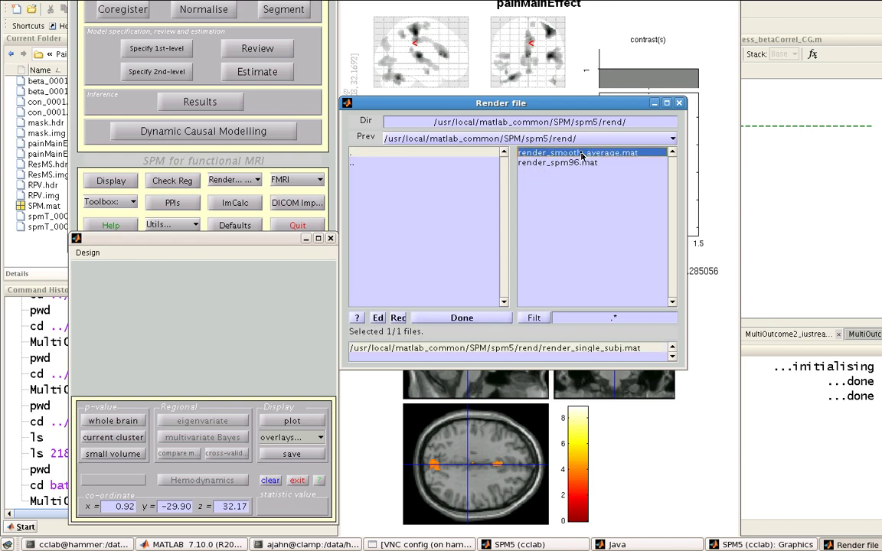
left_click(463, 319)
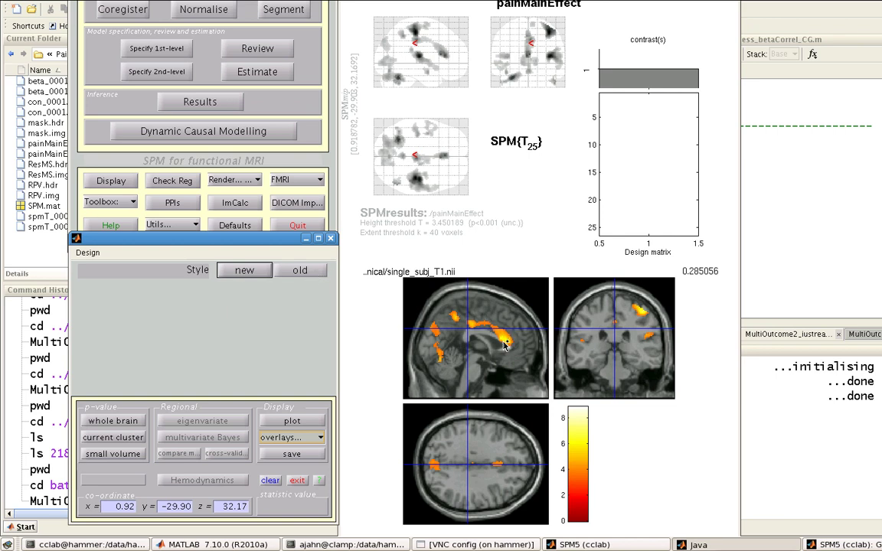
Step: Render with the new style, no blob brightening, and RGB colours
left_click(241, 274)
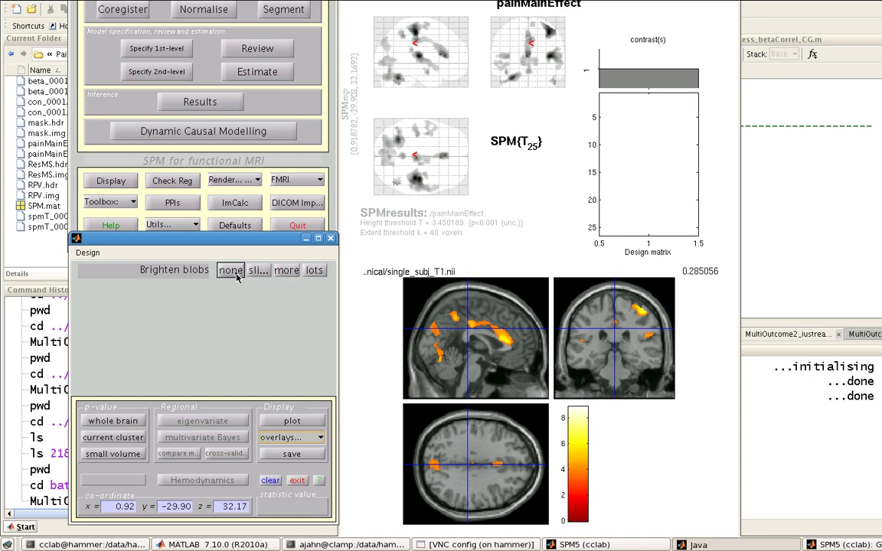
left_click(231, 272)
left_click(237, 288)
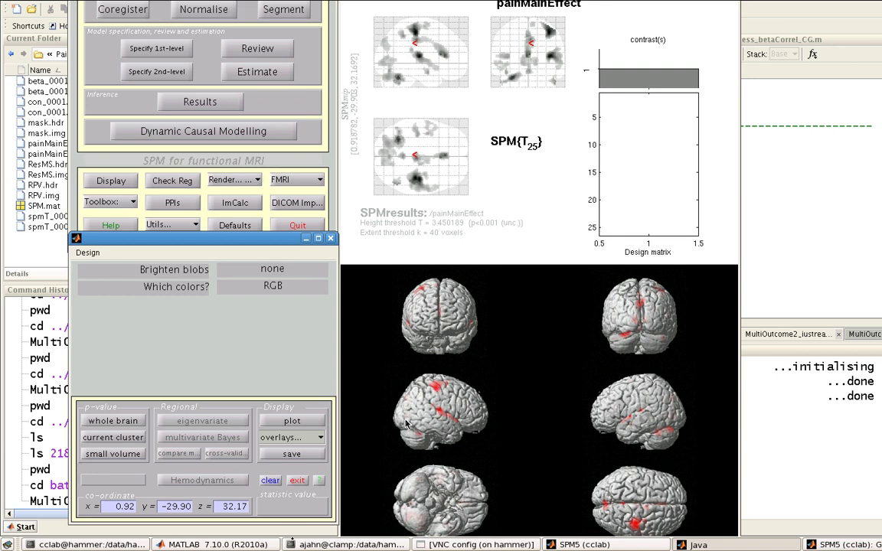
Step: Pick sections from the overlays list, then bring the overlays list up again
left_click(309, 444)
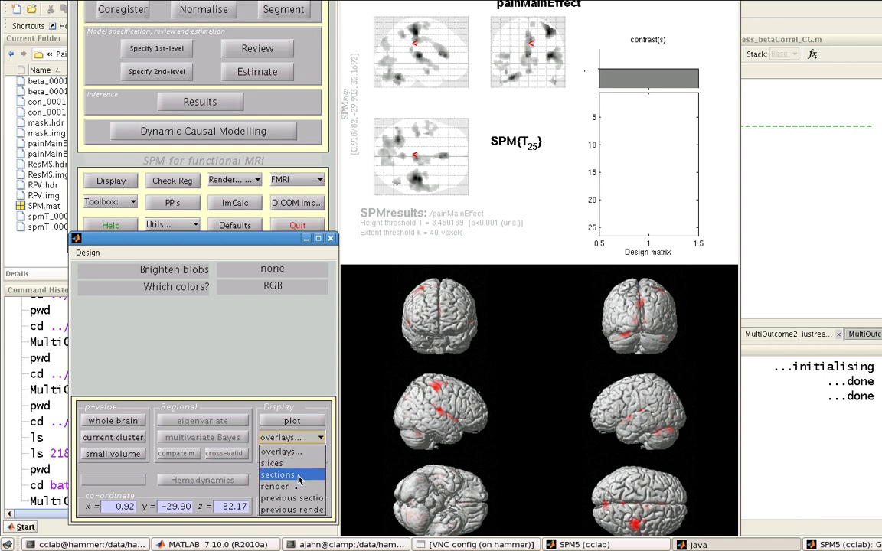
left_click(299, 476)
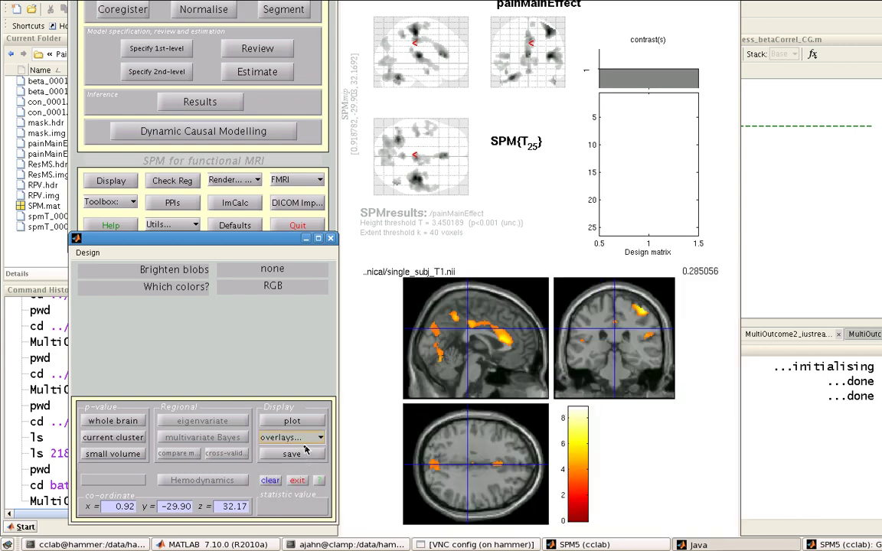
left_click(305, 439)
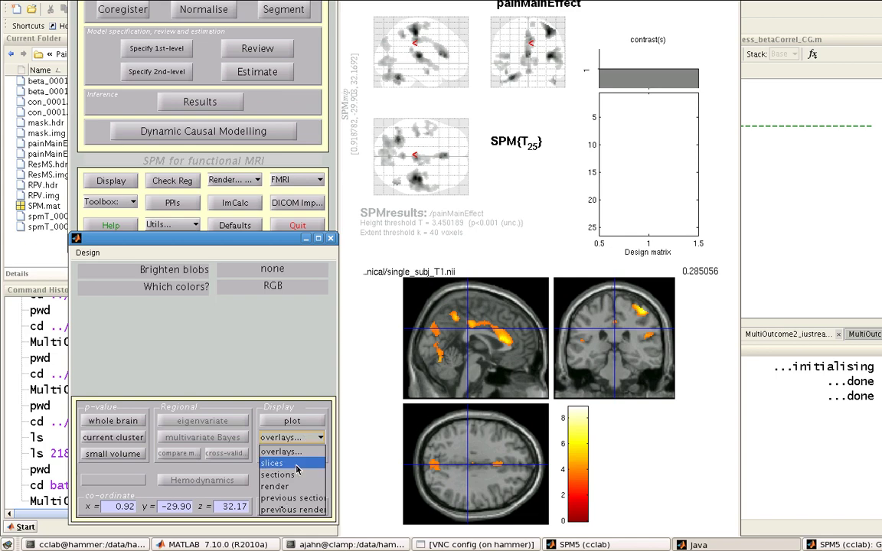